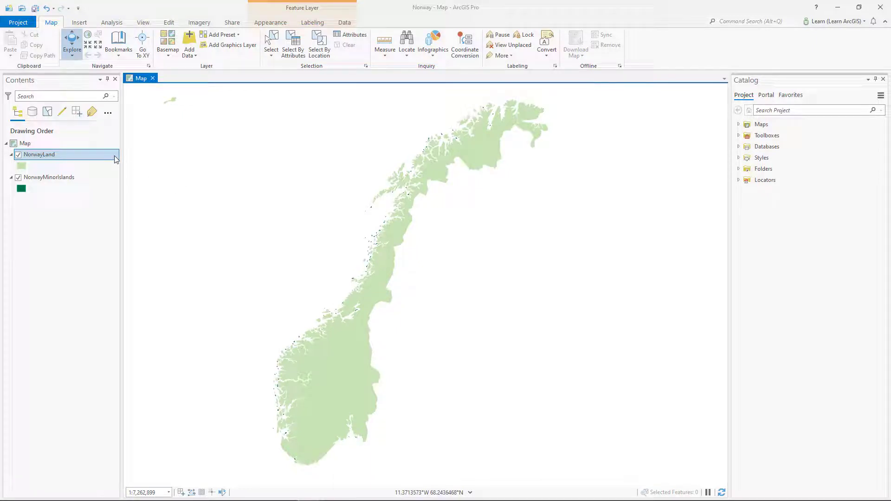
# Add NorwayMinorIslands to the layer selection and open the Merge tool from the Analysis tools gallery
pyautogui.keyDown('ctrl'); pyautogui.click(110, 179); pyautogui.keyUp('ctrl')
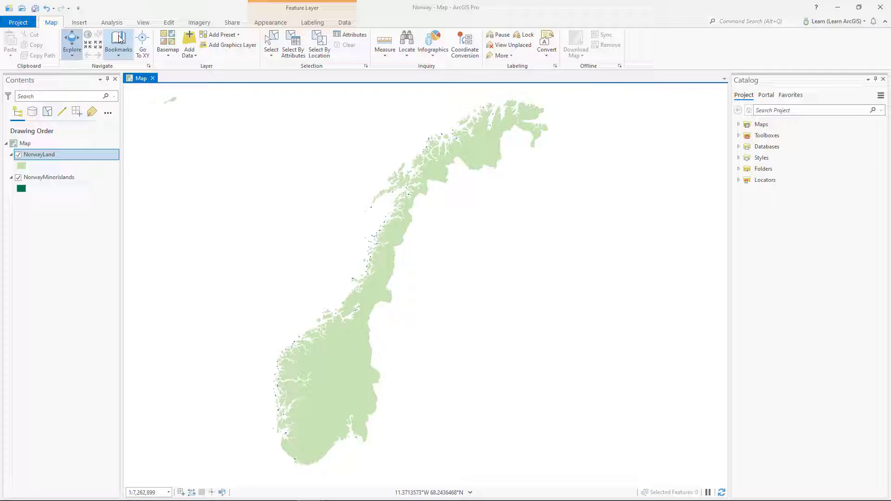
pyautogui.click(110, 24)
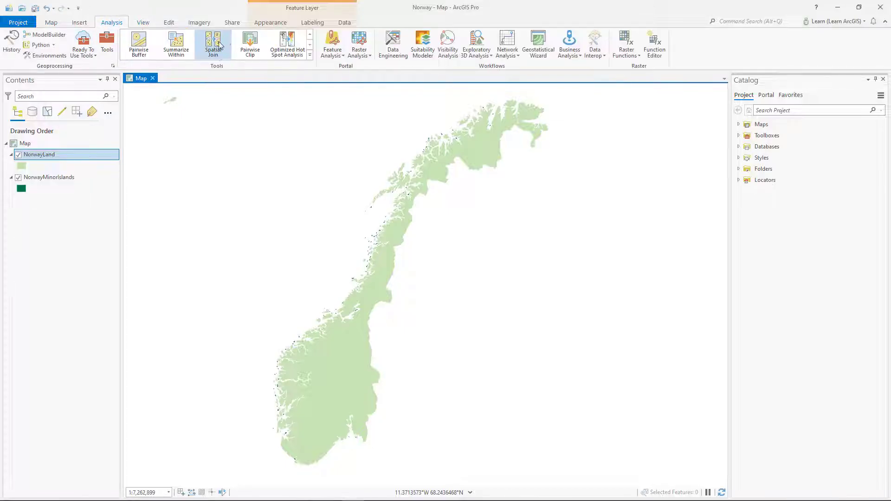
pyautogui.click(310, 55)
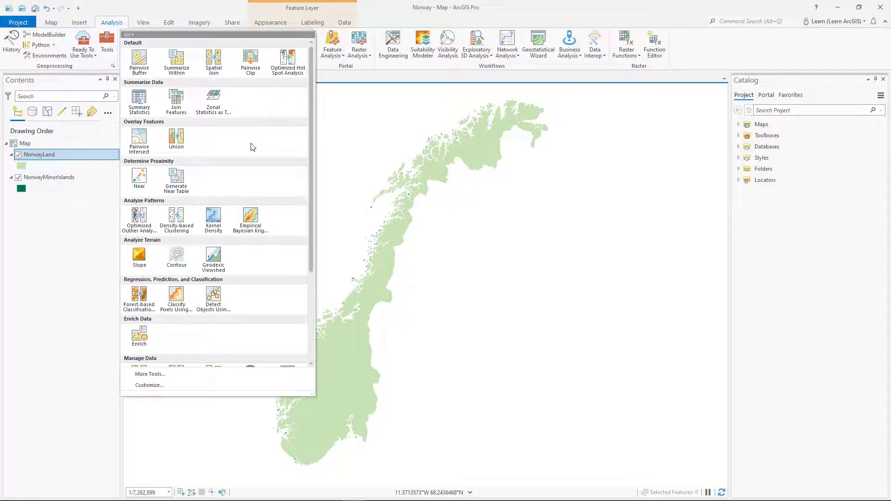
pyautogui.scroll(-1, 255, 177)
pyautogui.scroll(-1, 255, 177)
pyautogui.click(222, 280)
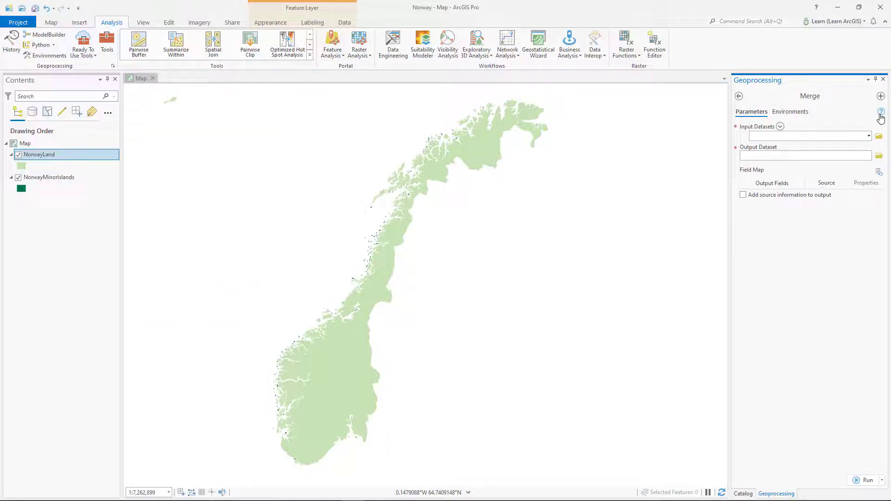
pyautogui.moveTo(882, 118)
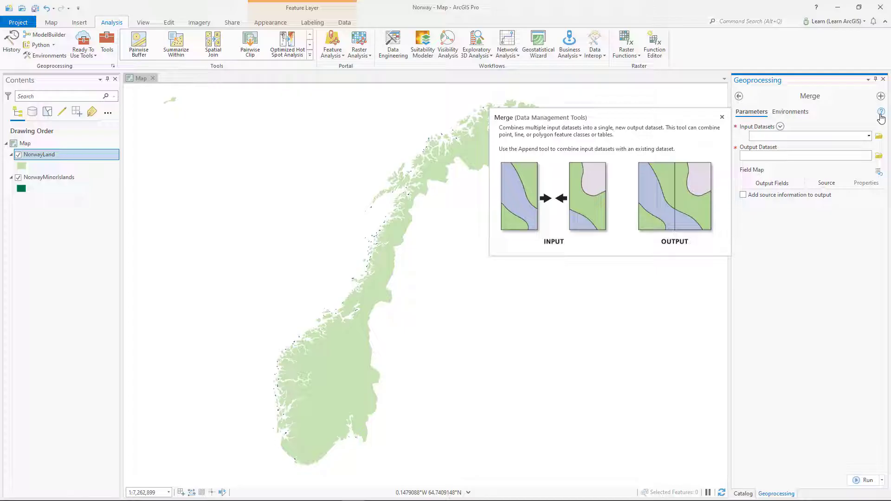
# Set NorwayLand and NorwayMinorIslands as Merge inputs and check the NorwayLand_Merge output path in norway.gdb
pyautogui.click(869, 136)
pyautogui.click(867, 146)
pyautogui.click(869, 147)
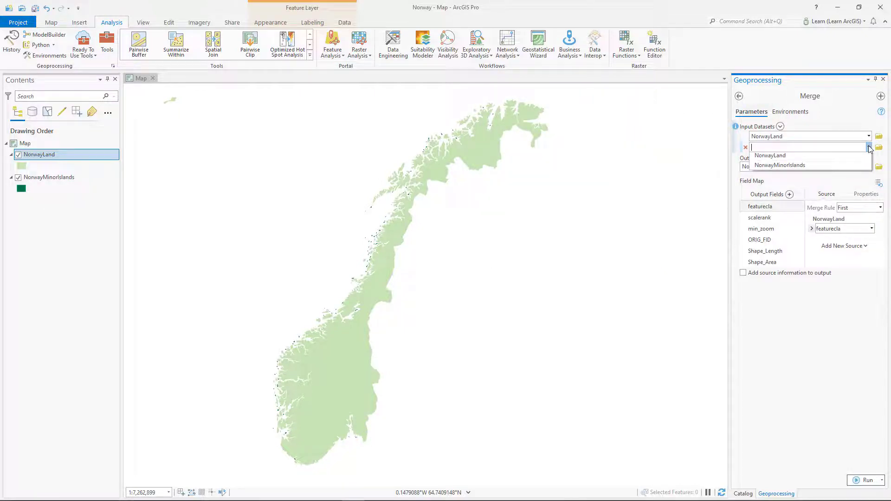
pyautogui.click(861, 165)
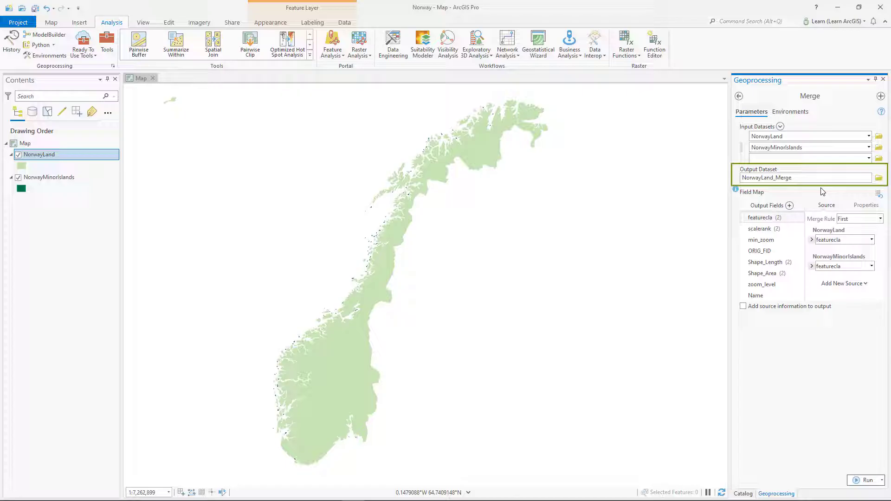
pyautogui.click(847, 178)
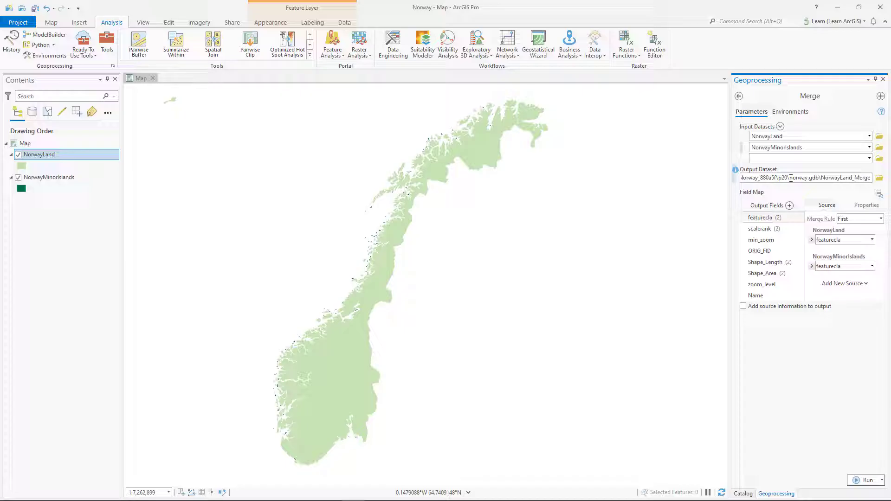
pyautogui.moveTo(790, 178); pyautogui.dragTo(821, 179)
# Run the merge, then check that min_zoom's field map sources come only from NorwayLand
pyautogui.click(822, 191)
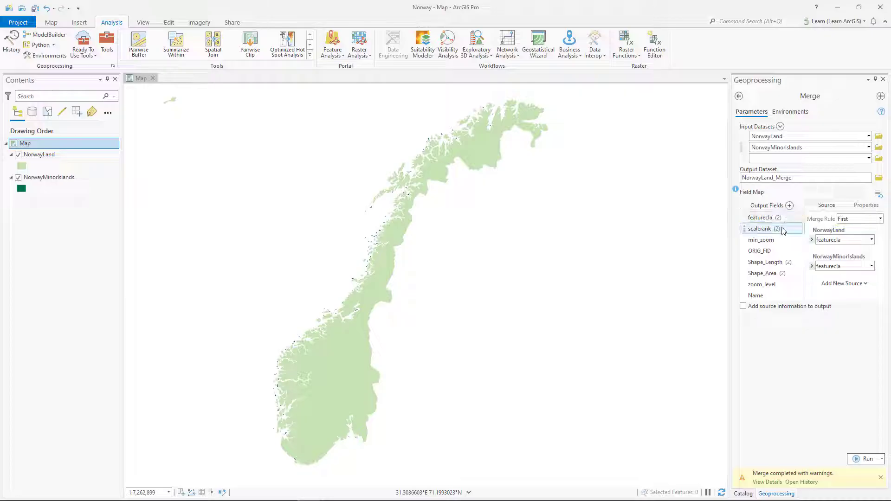
pyautogui.click(780, 244)
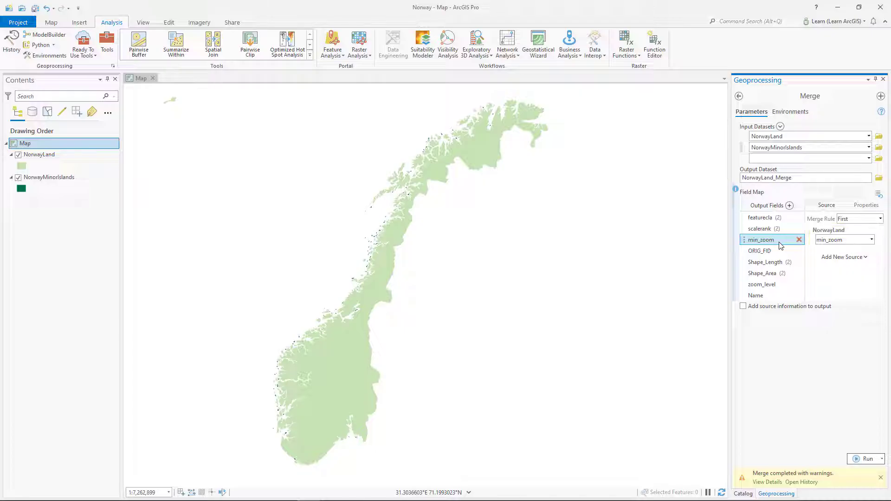
# Open the NorwayLand and NorwayMinorIslands attribute tables and stack them in a horizontal tab group
pyautogui.rightClick(79, 155)
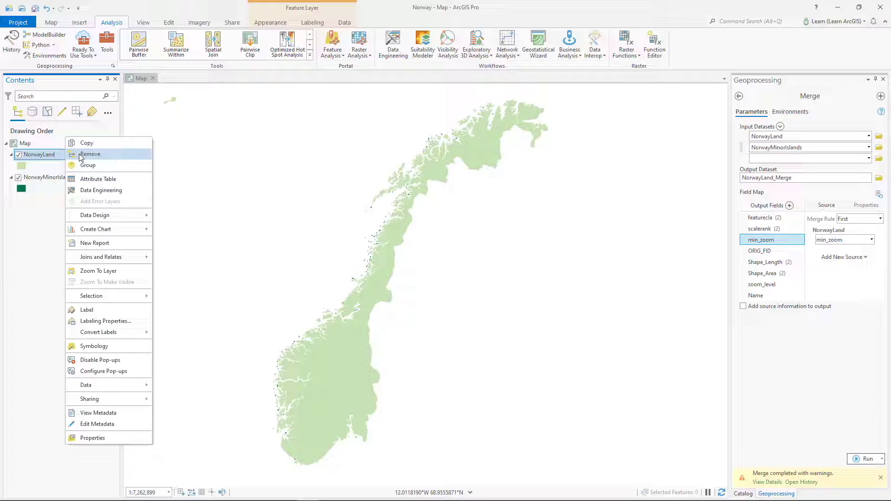
pyautogui.click(90, 179)
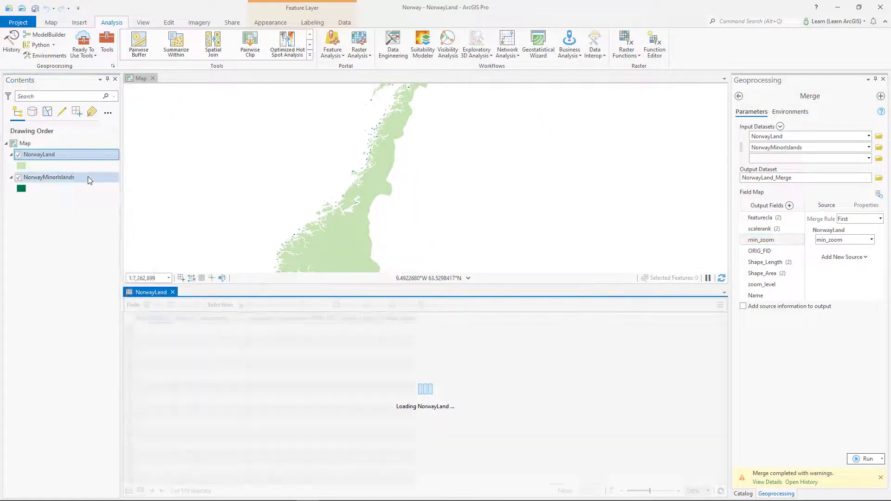
pyautogui.rightClick(89, 180)
pyautogui.click(104, 180)
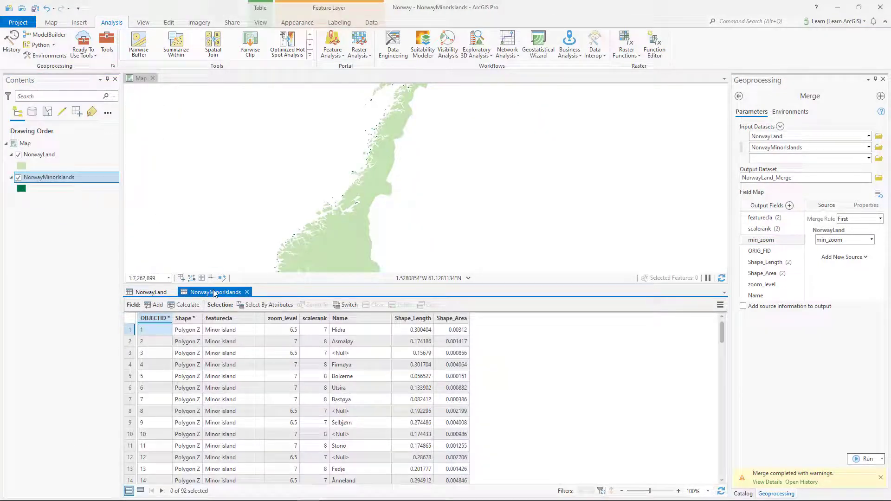
pyautogui.rightClick(215, 294)
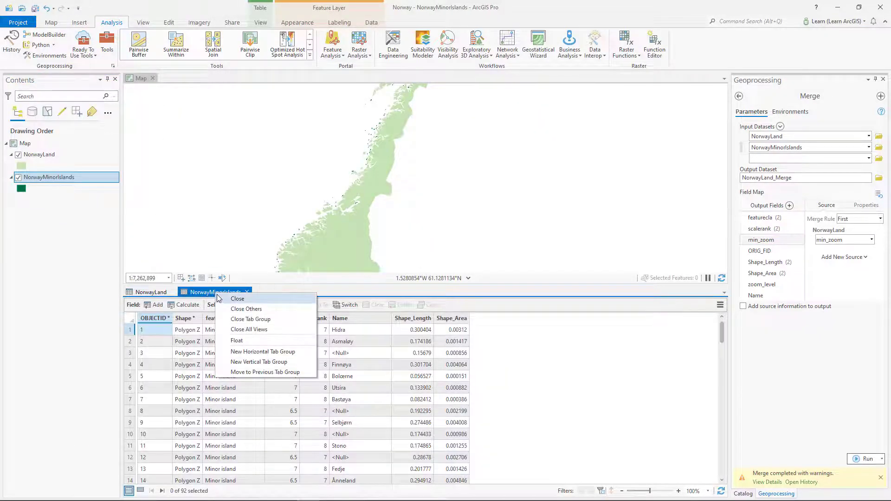
pyautogui.click(273, 352)
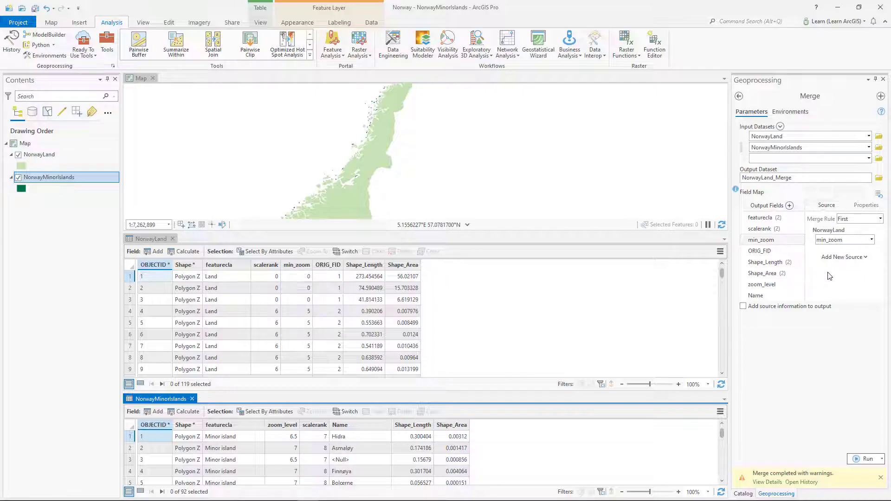
# Add NorwayMinorIslands' zoom_level as a second source for the min_zoom output field
pyautogui.click(858, 259)
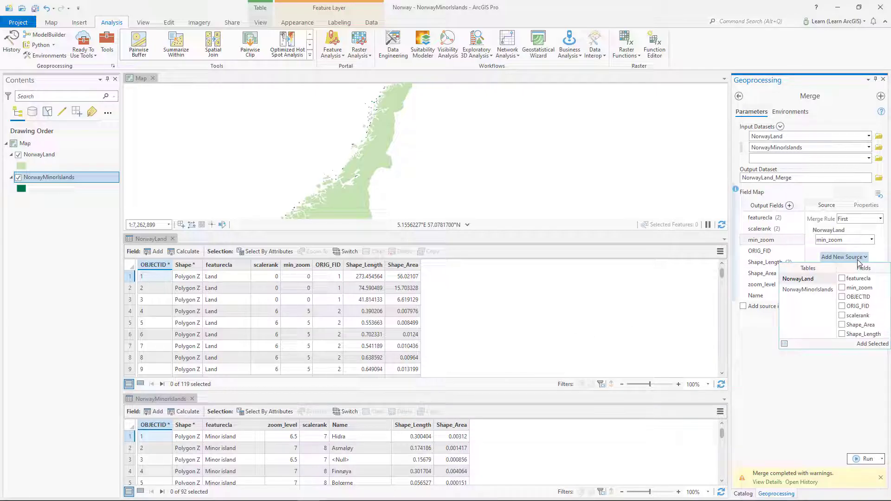
pyautogui.click(826, 291)
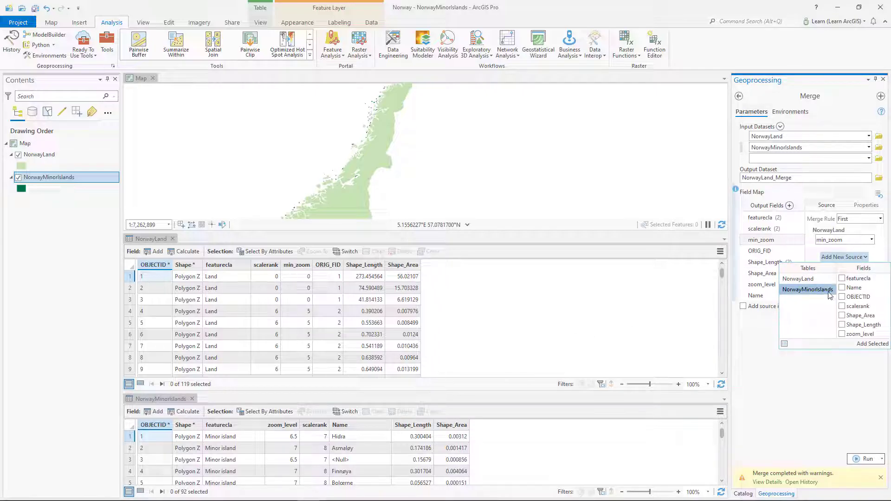
pyautogui.click(842, 334)
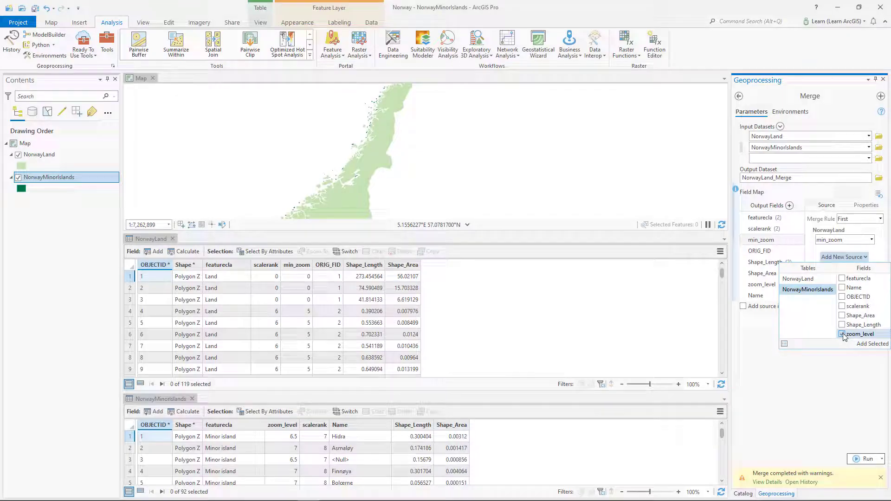
pyautogui.click(866, 344)
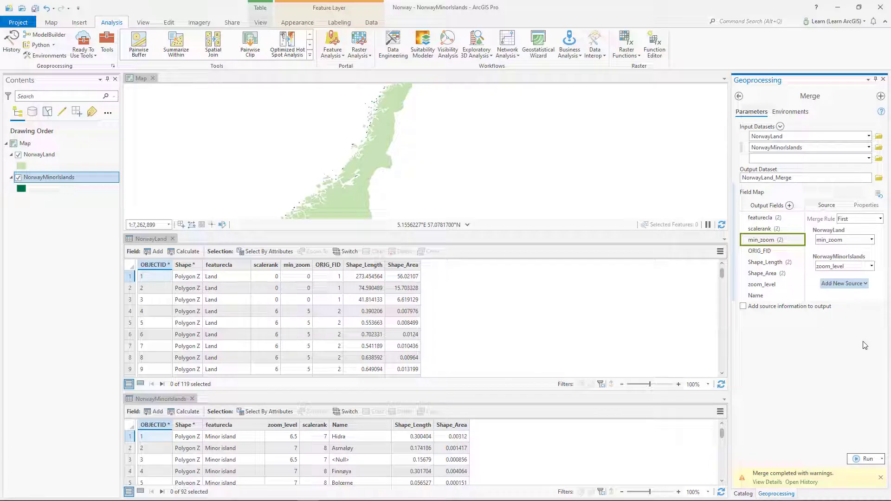
# Remove the ORIG_FID and redundant zoom_level output fields, then verify the min_zoom and Name sources
pyautogui.click(779, 253)
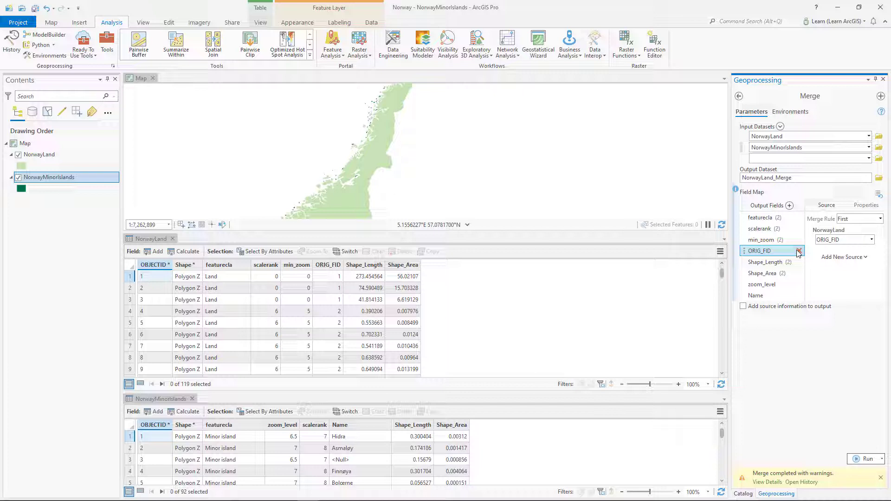
pyautogui.click(798, 251)
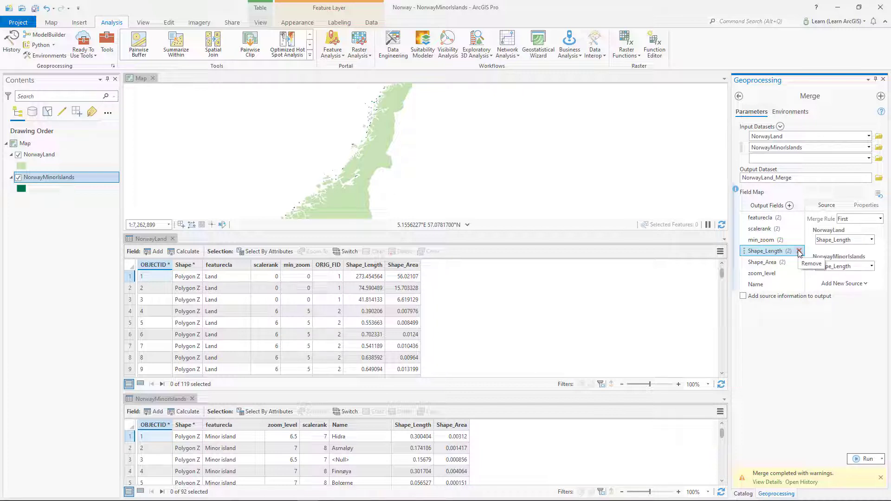
pyautogui.click(799, 274)
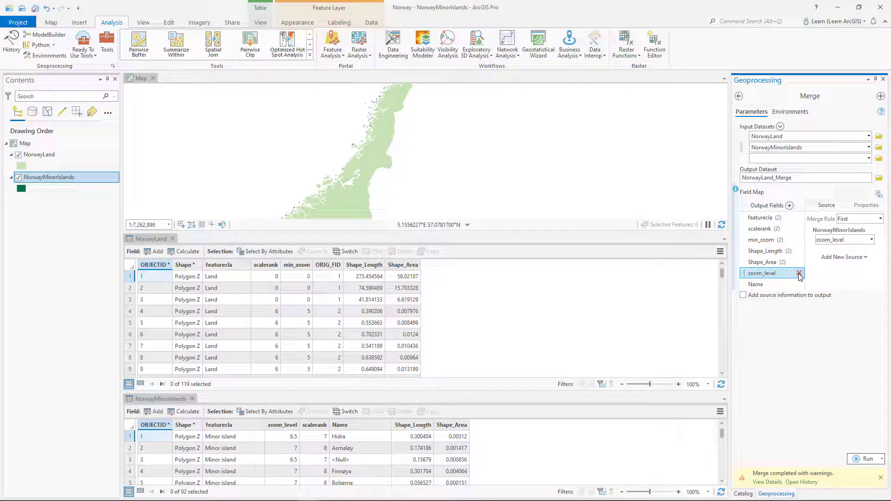
pyautogui.click(799, 274)
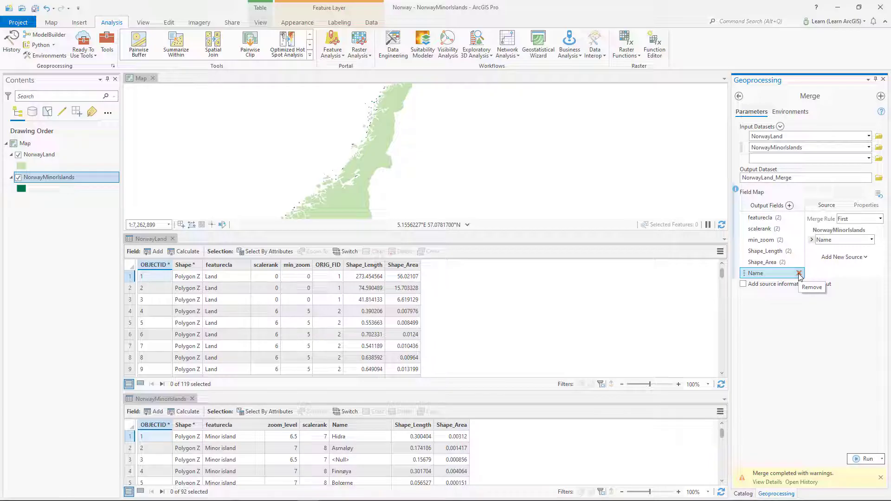
pyautogui.click(789, 241)
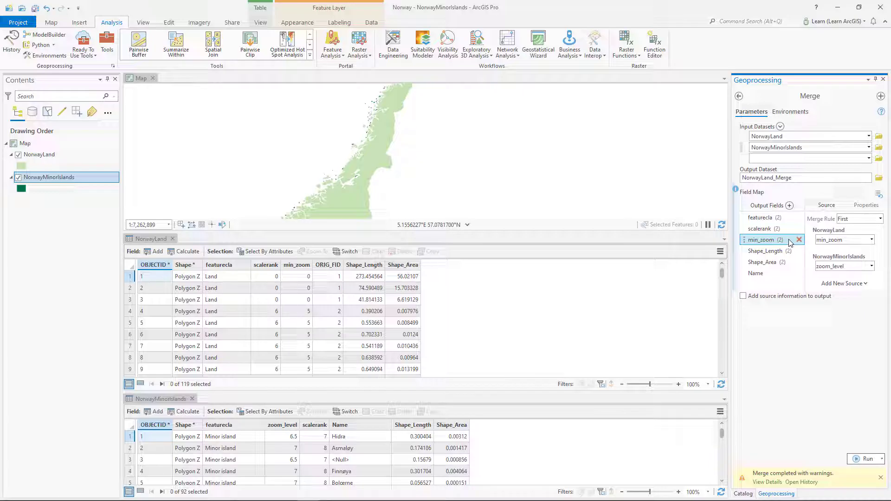
pyautogui.click(777, 275)
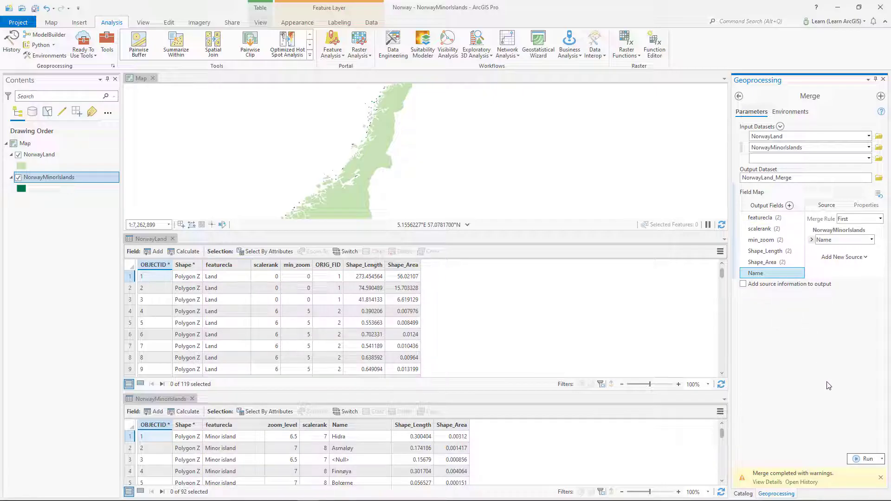
# Rerun the merge, read the warnings about 'Minor island' featurecla values, then select featurecla
pyautogui.click(860, 462)
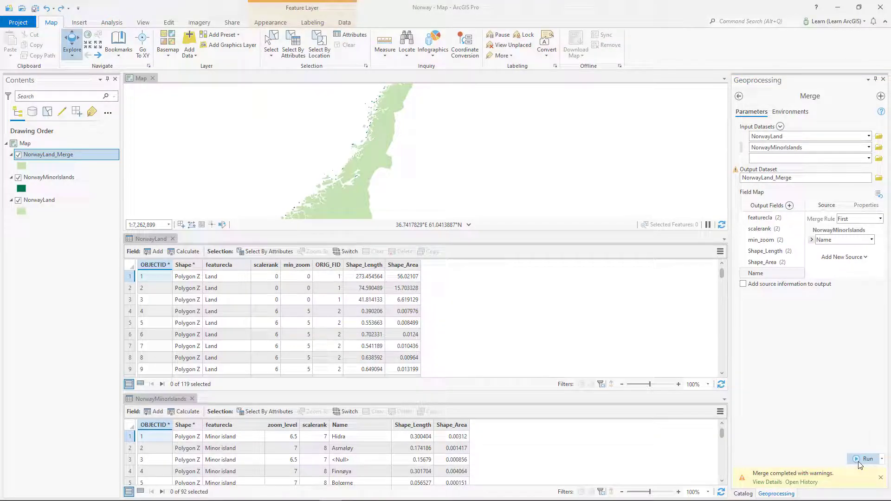
pyautogui.scroll(2, 406, 145)
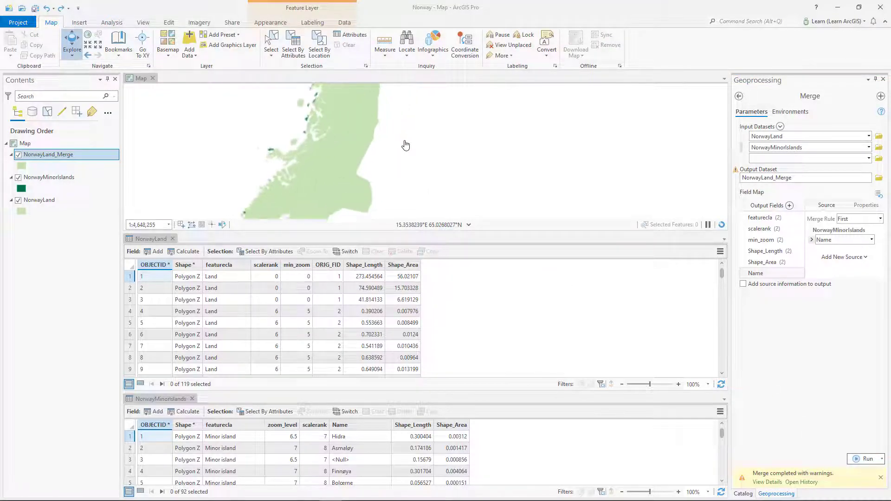
pyautogui.scroll(4, 385, 199)
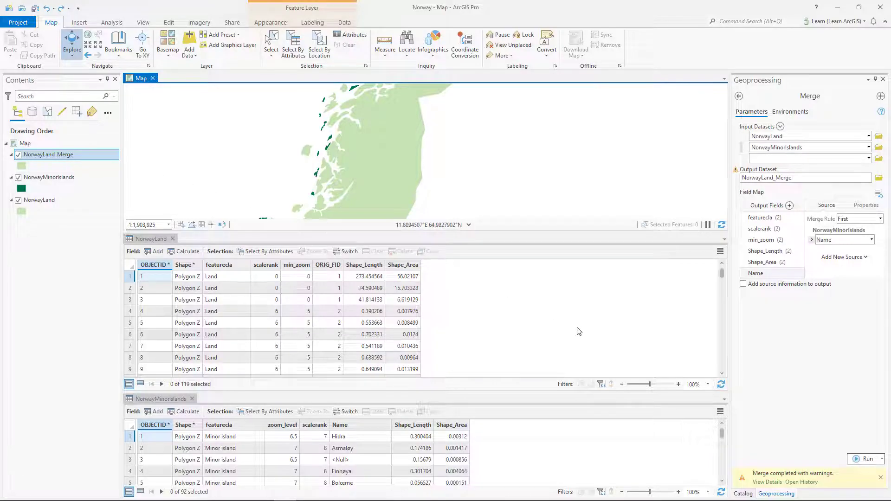
pyautogui.click(763, 483)
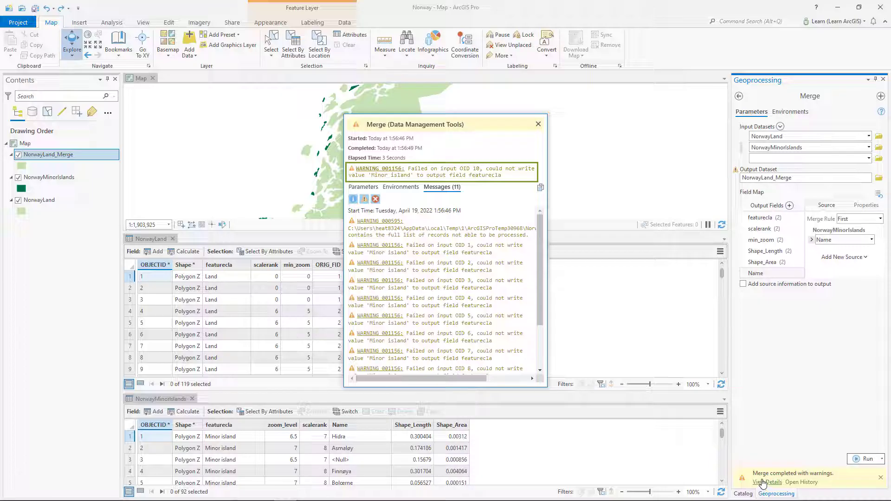
pyautogui.click(538, 125)
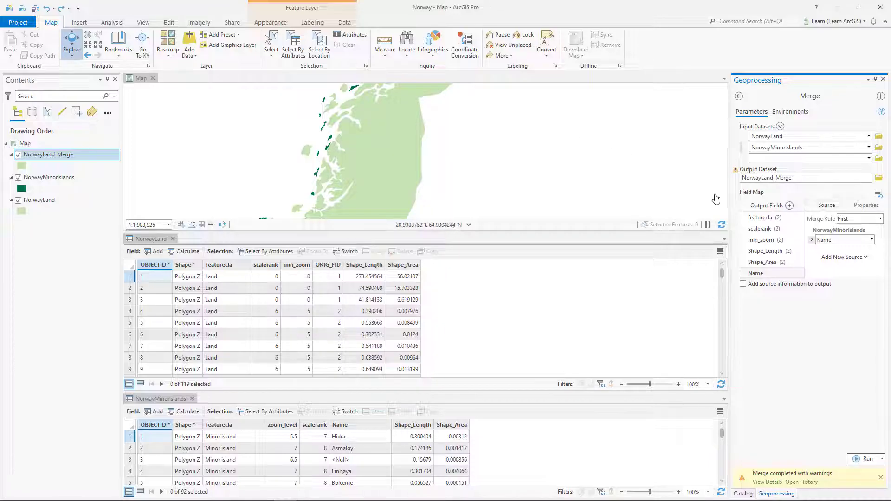
pyautogui.click(750, 221)
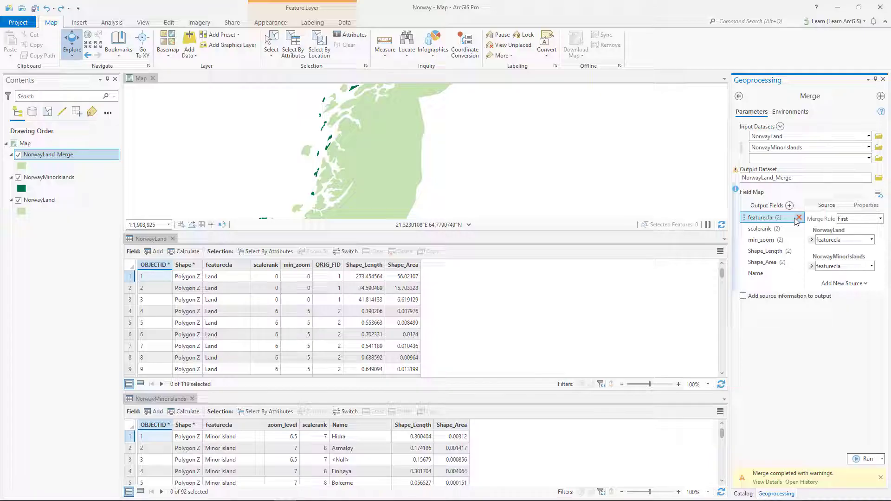
# Give featurecla length 12, name 'source' and alias 'Source Layer', then rerun the merge
pyautogui.click(867, 208)
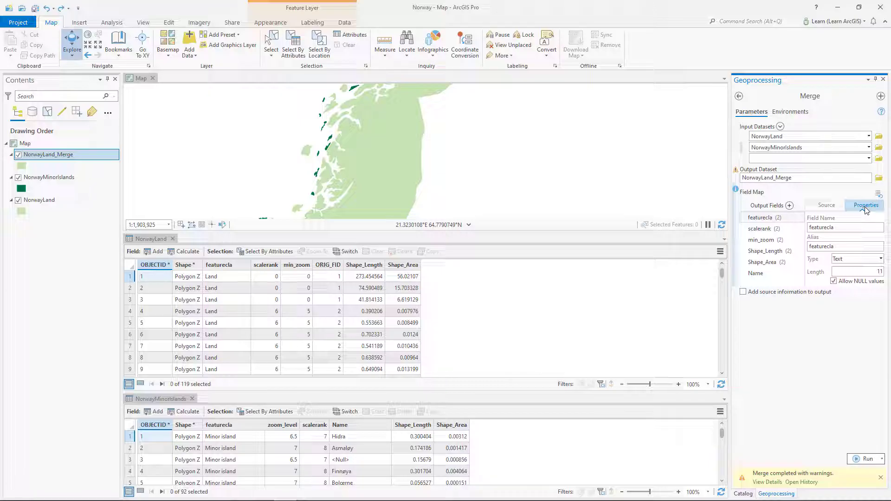
pyautogui.doubleClick(879, 271)
pyautogui.write('12')
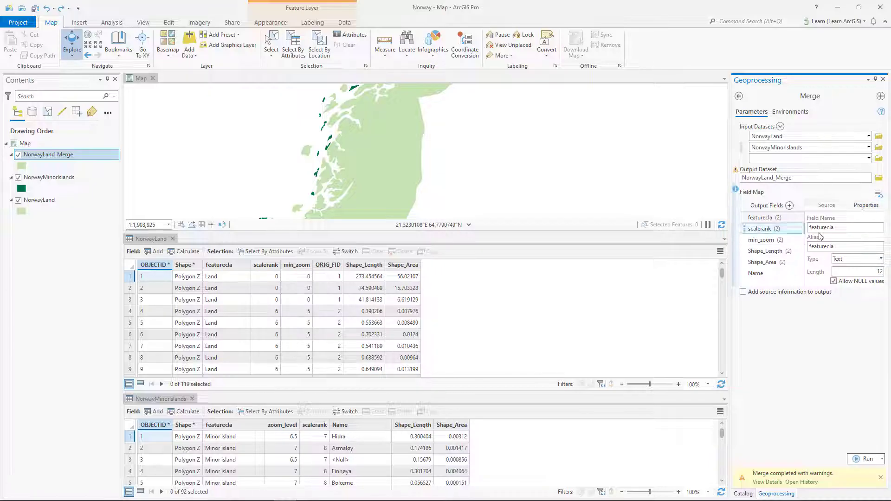
pyautogui.click(772, 230)
pyautogui.write('source')
pyautogui.doubleClick(840, 246)
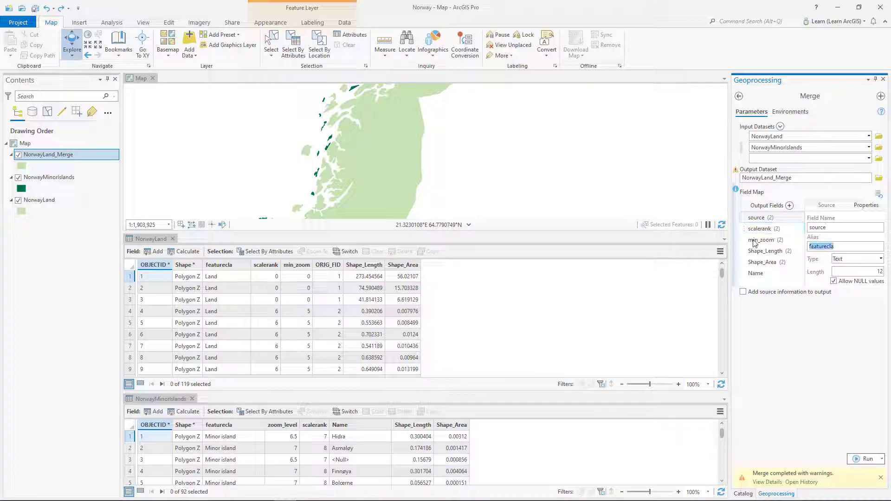
pyautogui.write('Sourch')
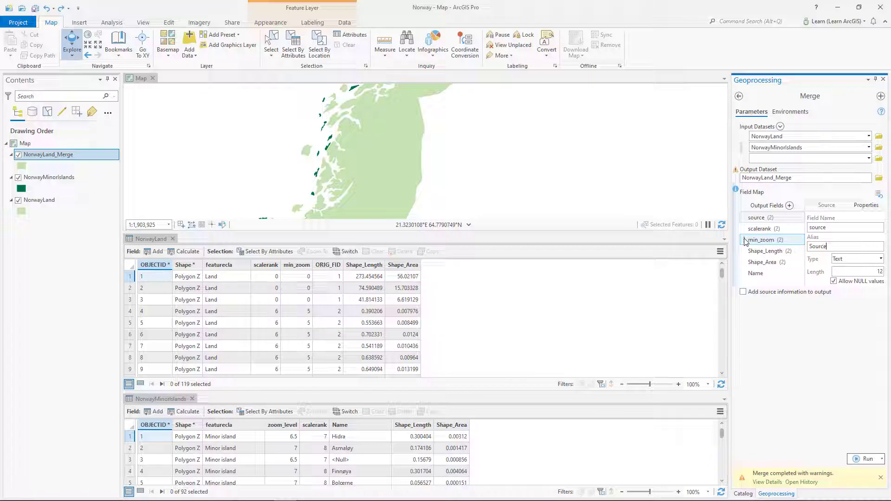
pyautogui.write(' Layer')
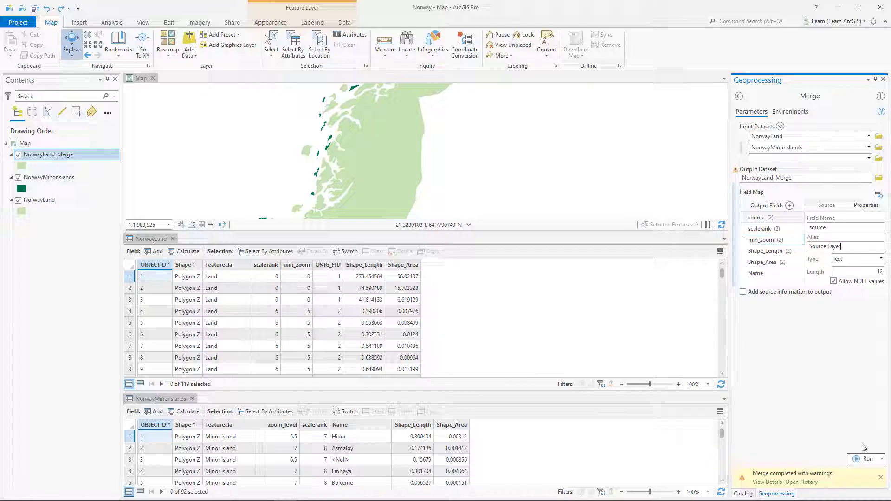
pyautogui.click(862, 458)
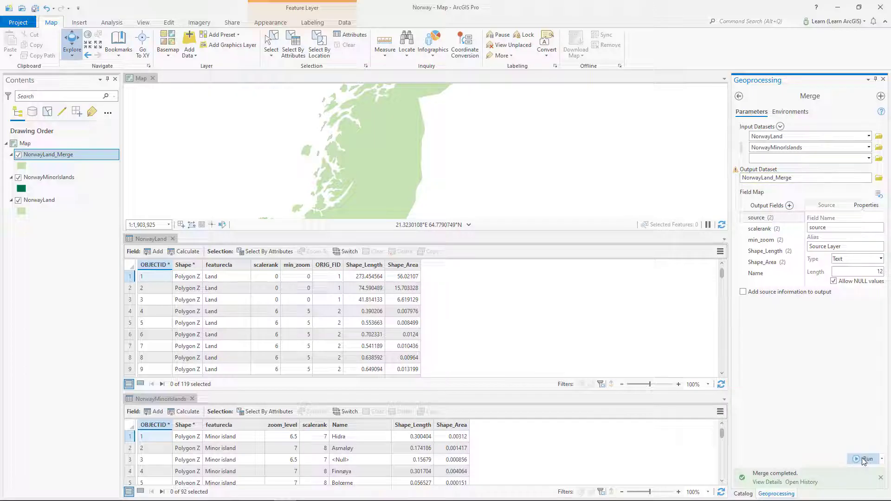
# Open the NorwayLand_Merge attribute table and scroll through its 211 Land and Minor island records
pyautogui.moveTo(384, 198); pyautogui.dragTo(486, 101)
pyautogui.rightClick(106, 157)
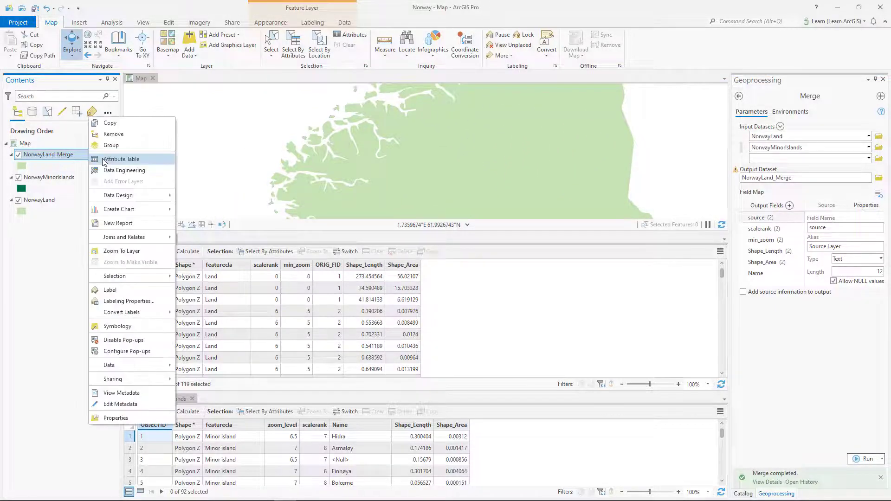
pyautogui.click(106, 159)
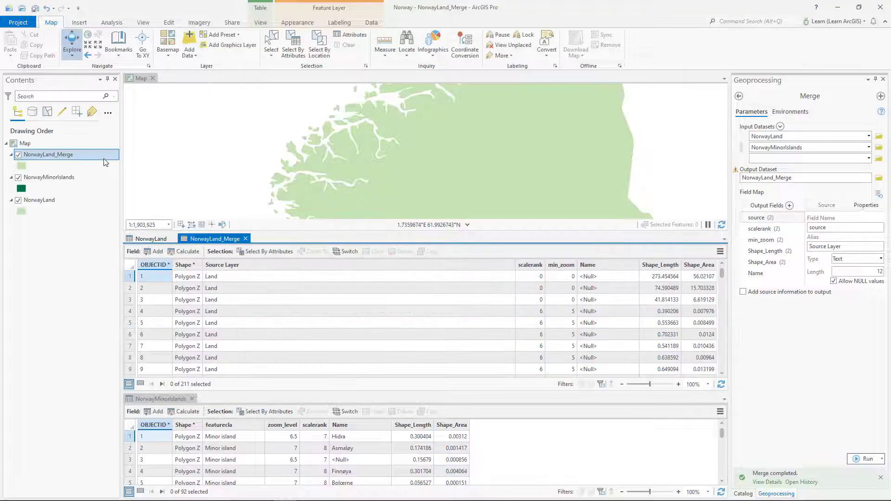
pyautogui.scroll(-5, 372, 321)
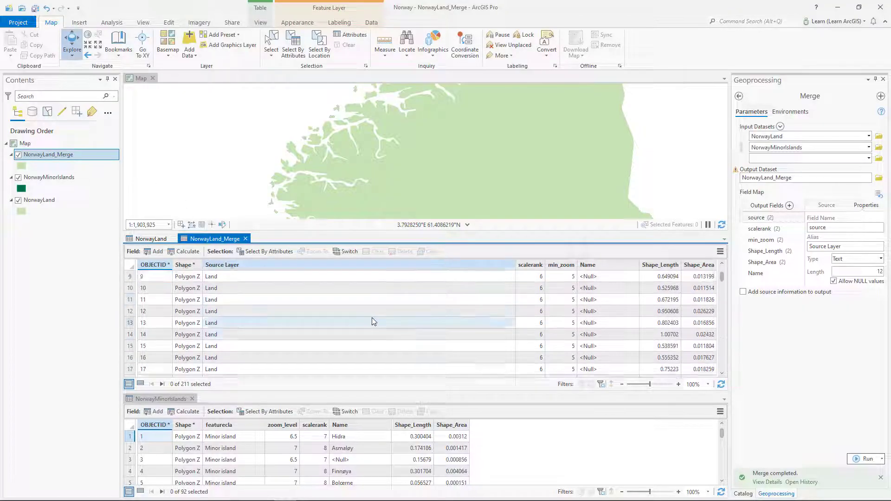
pyautogui.scroll(-20, 372, 320)
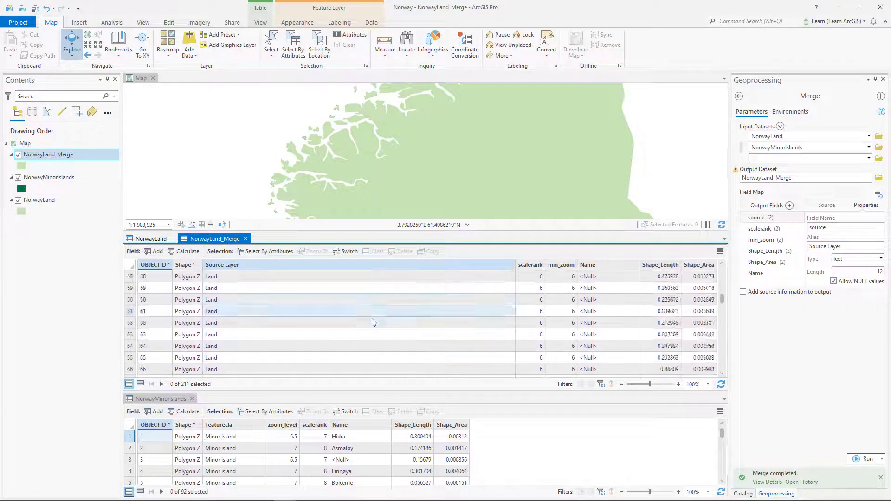
pyautogui.scroll(-14, 372, 323)
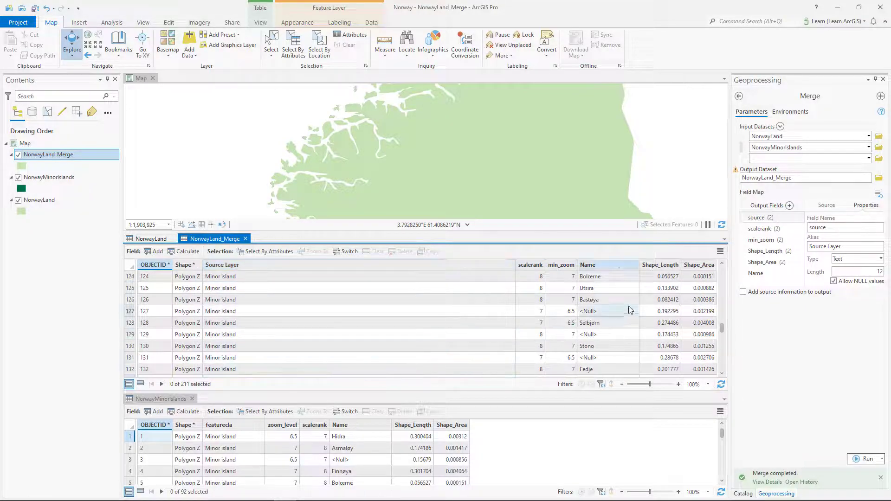
pyautogui.click(659, 291)
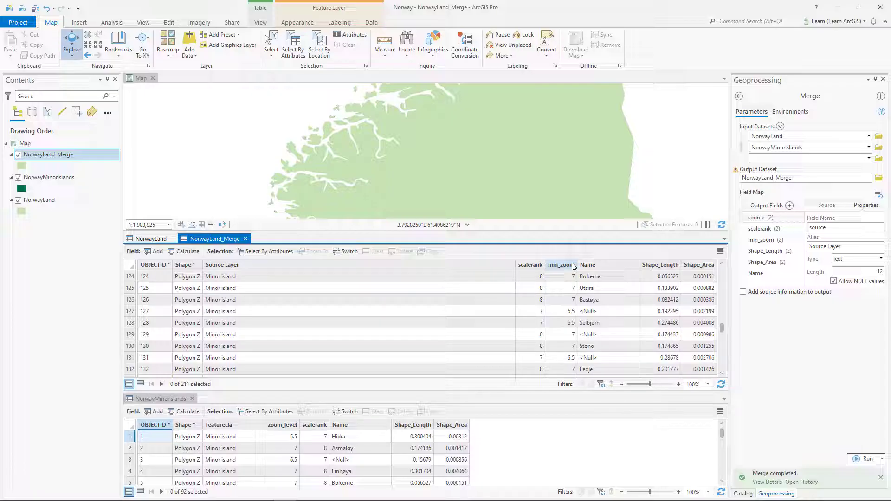
# Close the NorwayLand_Merge, NorwayLand and NorwayMinorIslands attribute tables
pyautogui.click(245, 238)
pyautogui.click(173, 239)
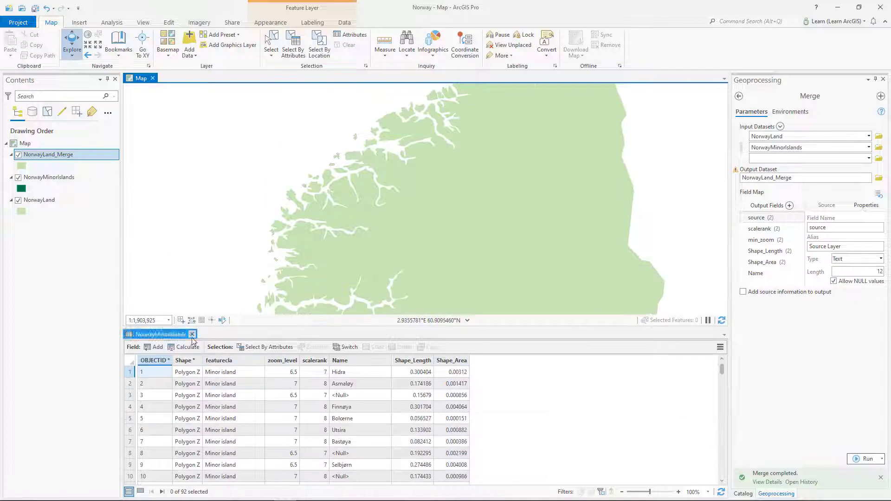
pyautogui.click(191, 277)
# Remove the NorwayLand and NorwayMinorIslands layers from the map and zoom out
pyautogui.rightClick(60, 201)
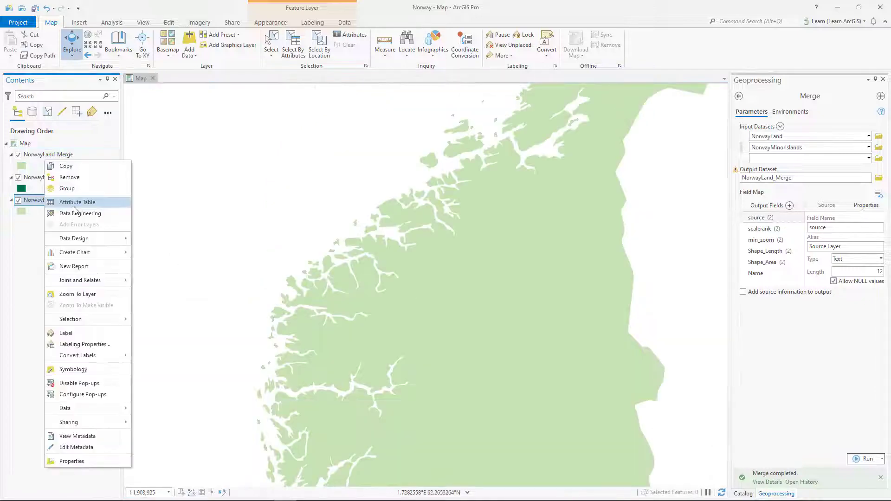
pyautogui.click(75, 178)
pyautogui.rightClick(69, 177)
pyautogui.click(93, 189)
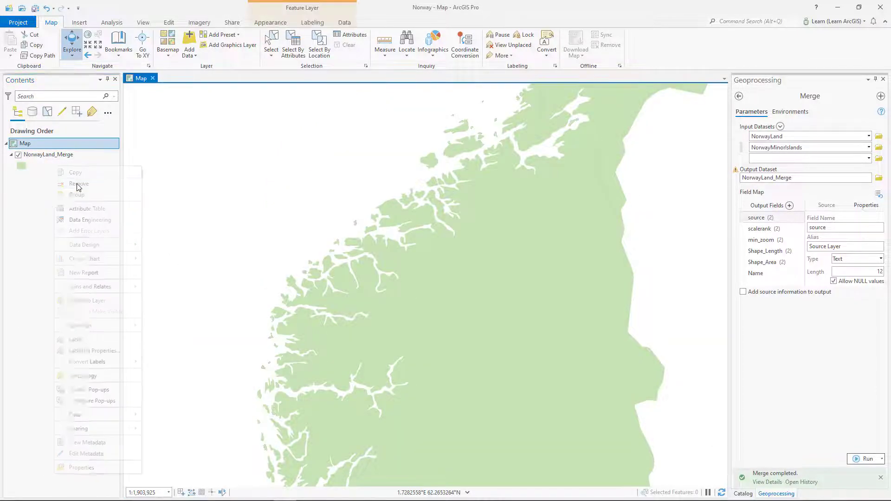
pyautogui.scroll(-5, 303, 260)
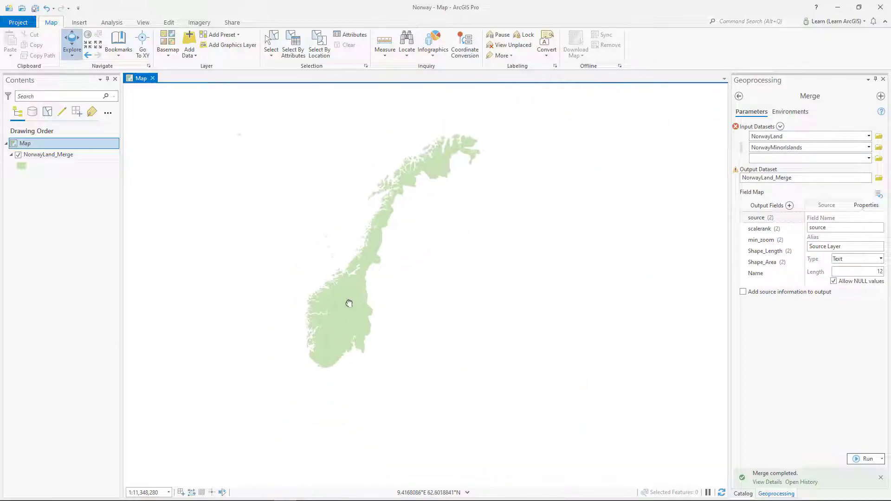